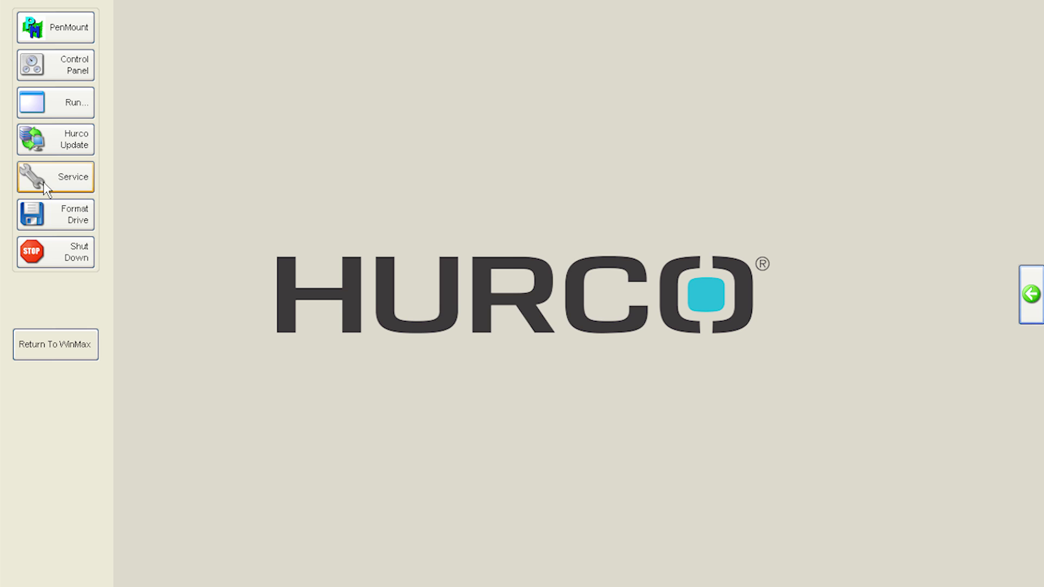
Unlock the service tools with the service password, turn drive access on, and open Explorer
left_click(45, 189)
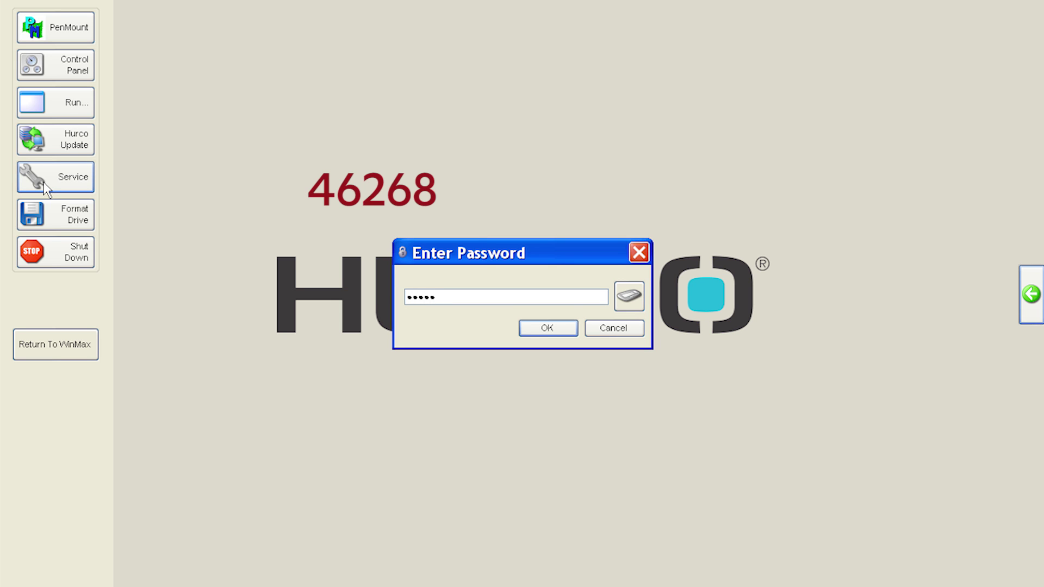
key("Return")
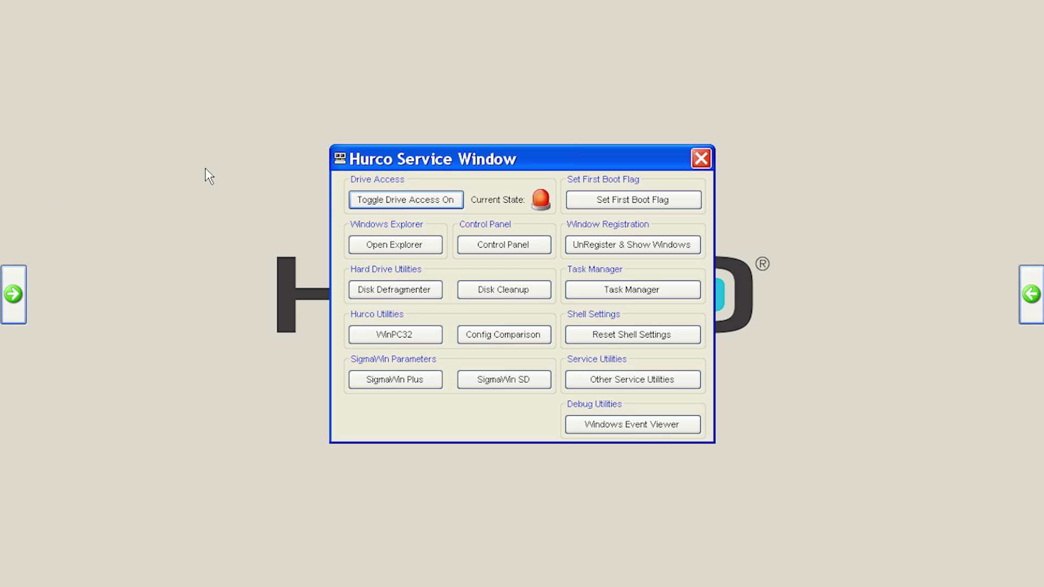
left_click(374, 201)
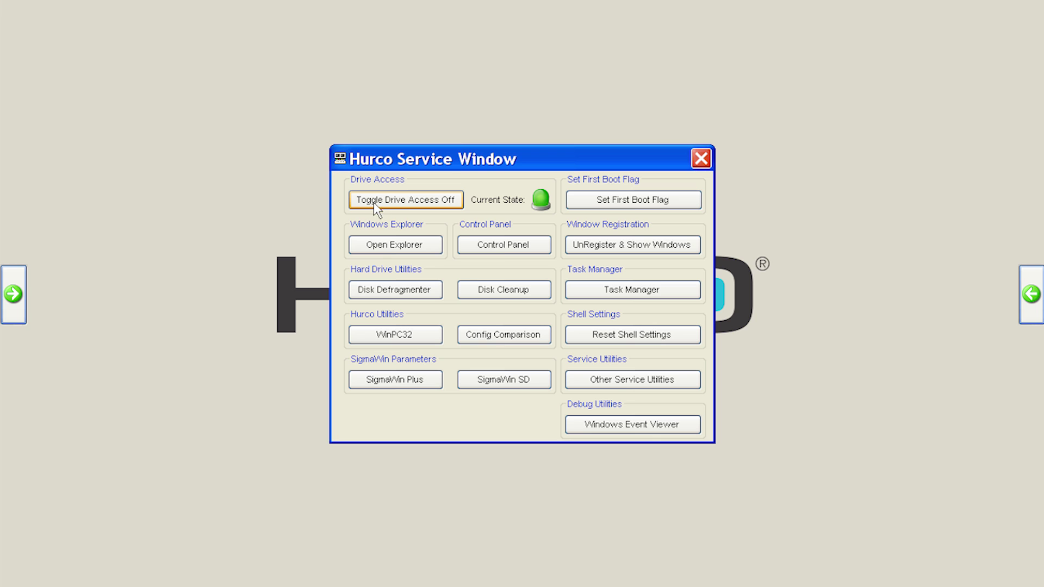
left_click(384, 252)
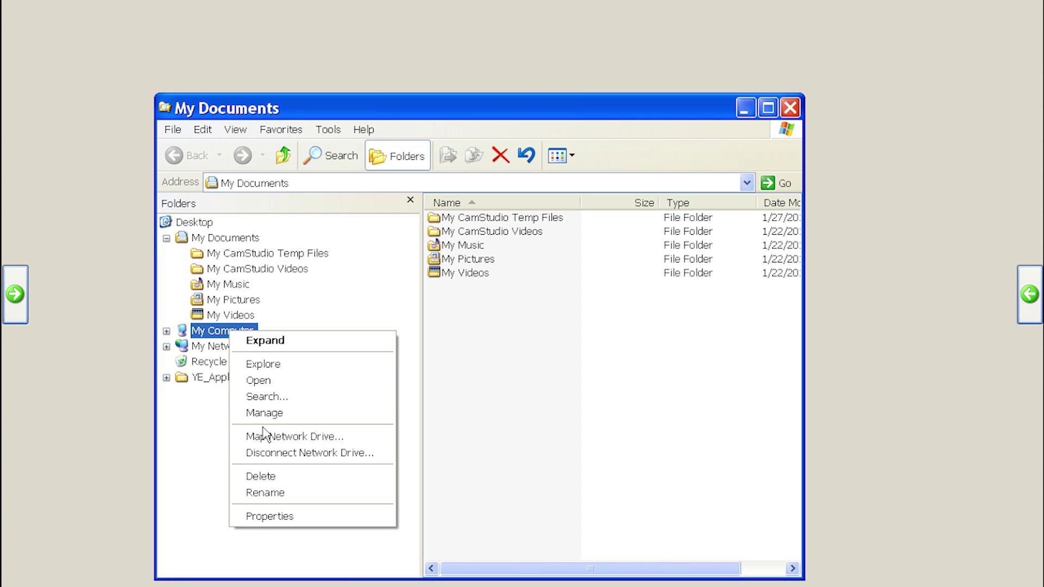
Open System Properties > Computer Name > Change and clear the old name OEM-4KL23JK28JP
left_click(279, 519)
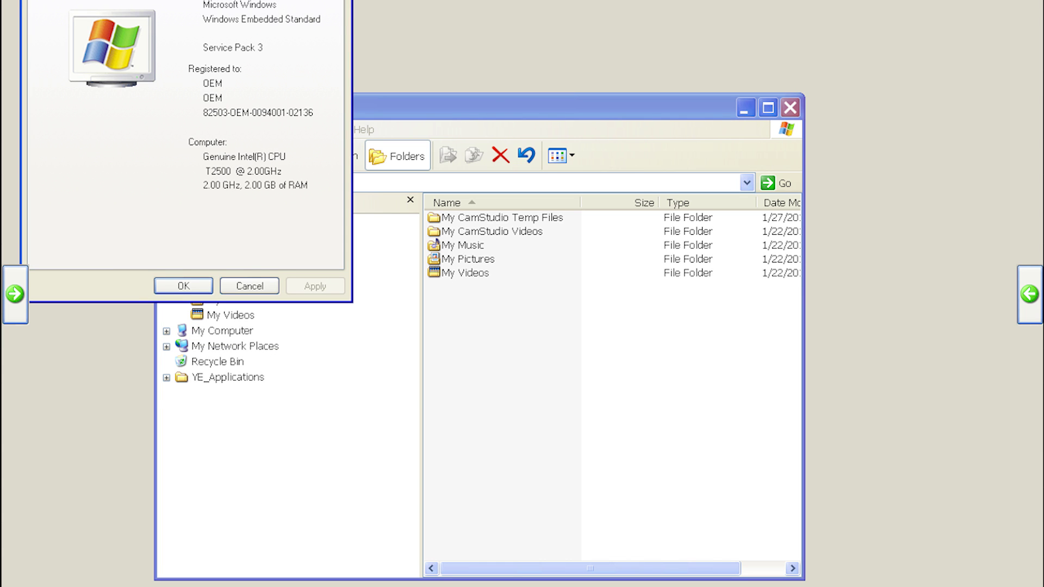
left_click_drag(259, 0, 456, 136)
left_click(386, 179)
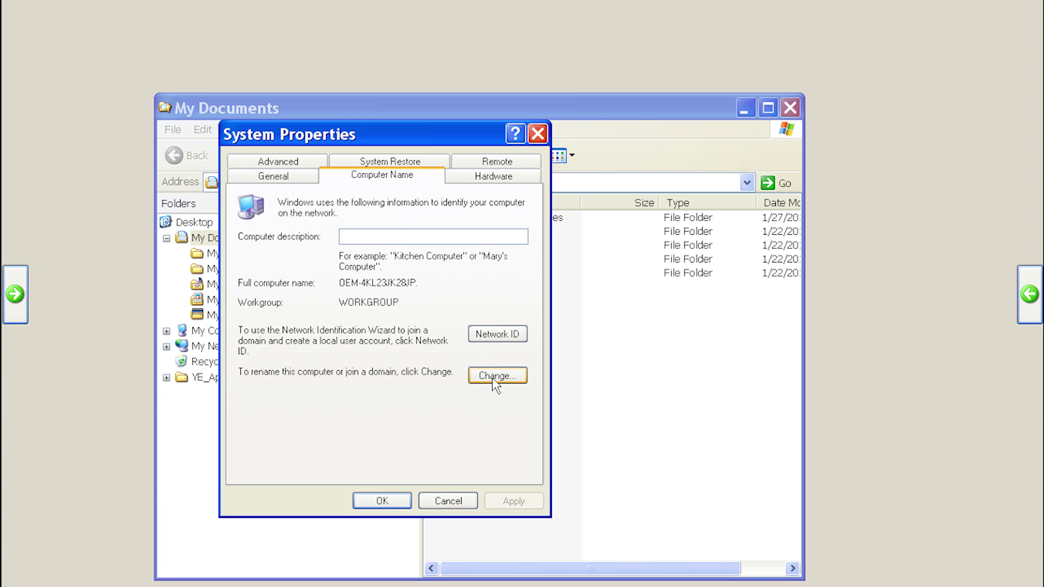
left_click(496, 376)
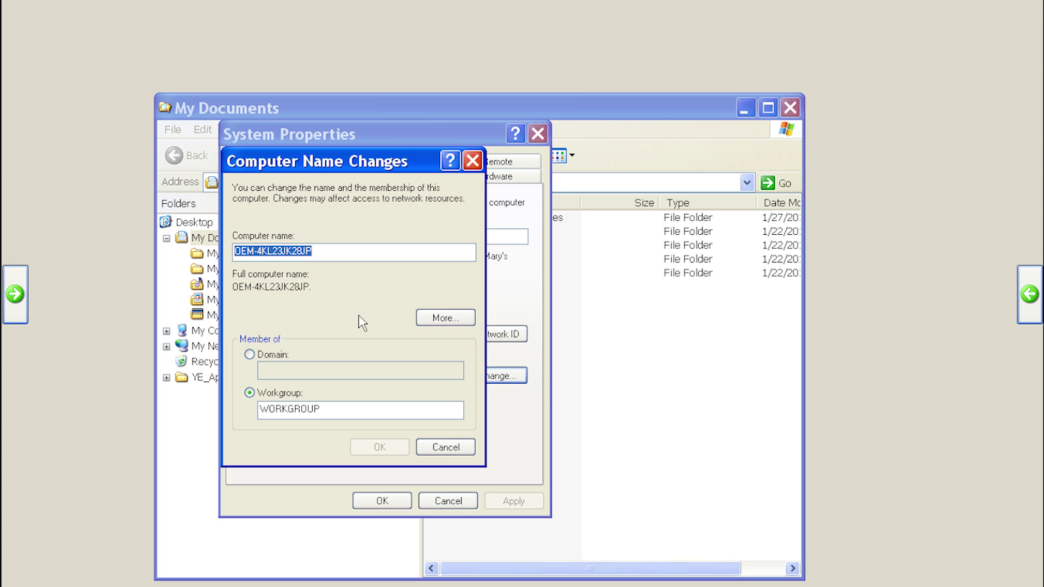
left_click(367, 250)
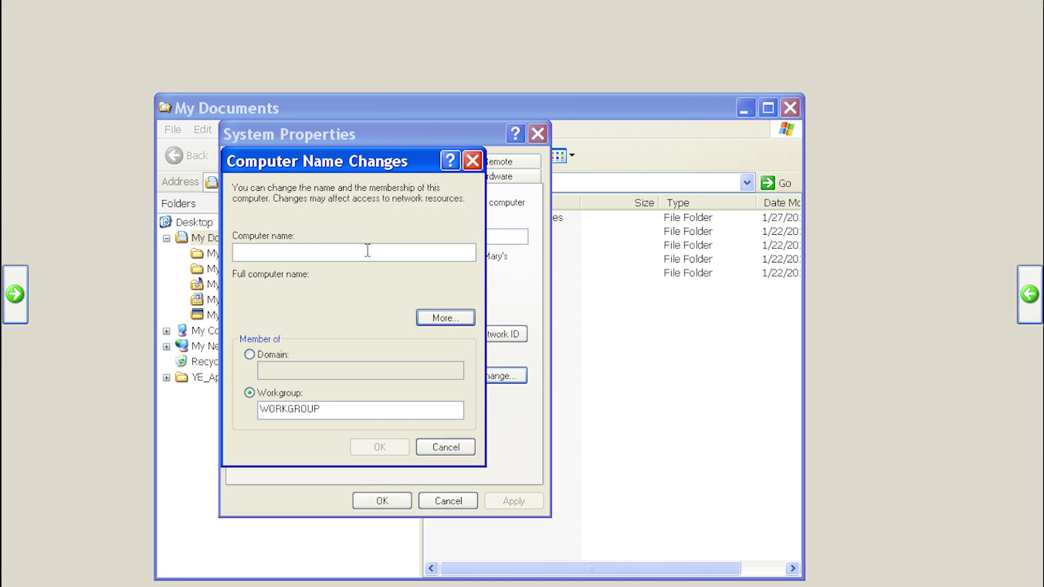
Rename the computer to HURCO24, acknowledge the restart notice, and apply the change
left_click(282, 252)
type("HURCO2")
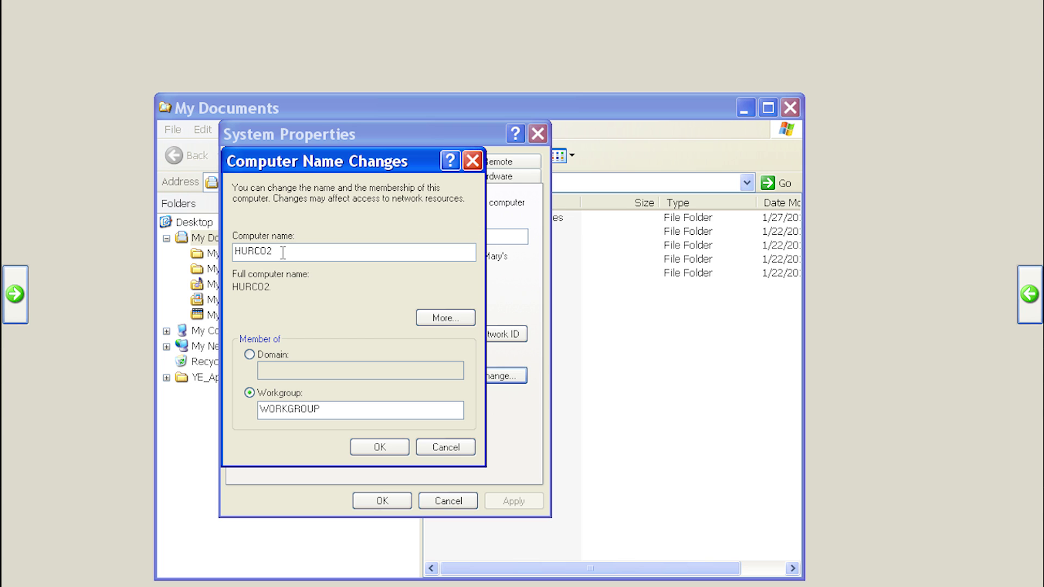
type("4")
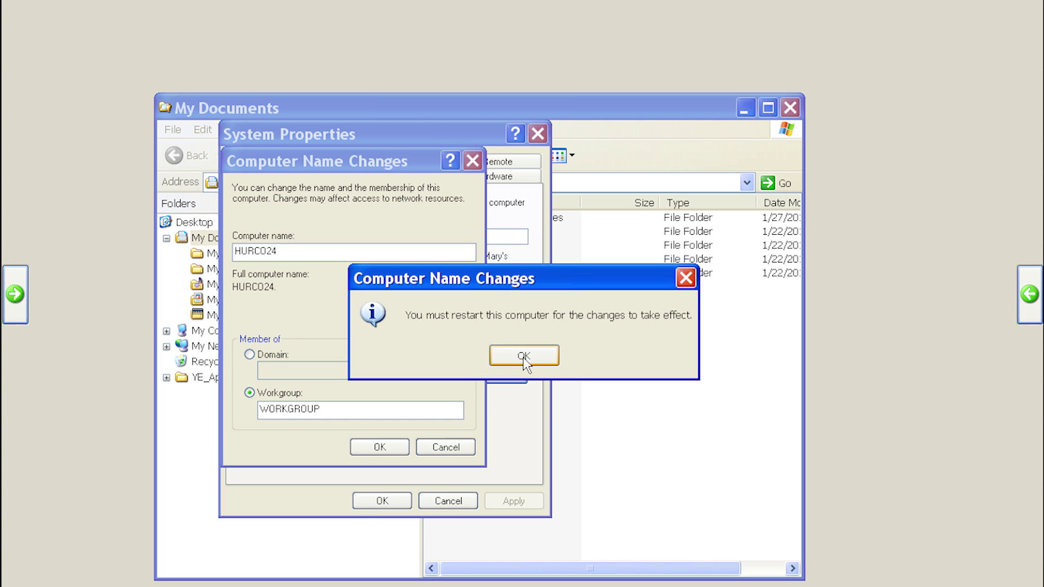
left_click(523, 356)
left_click(396, 505)
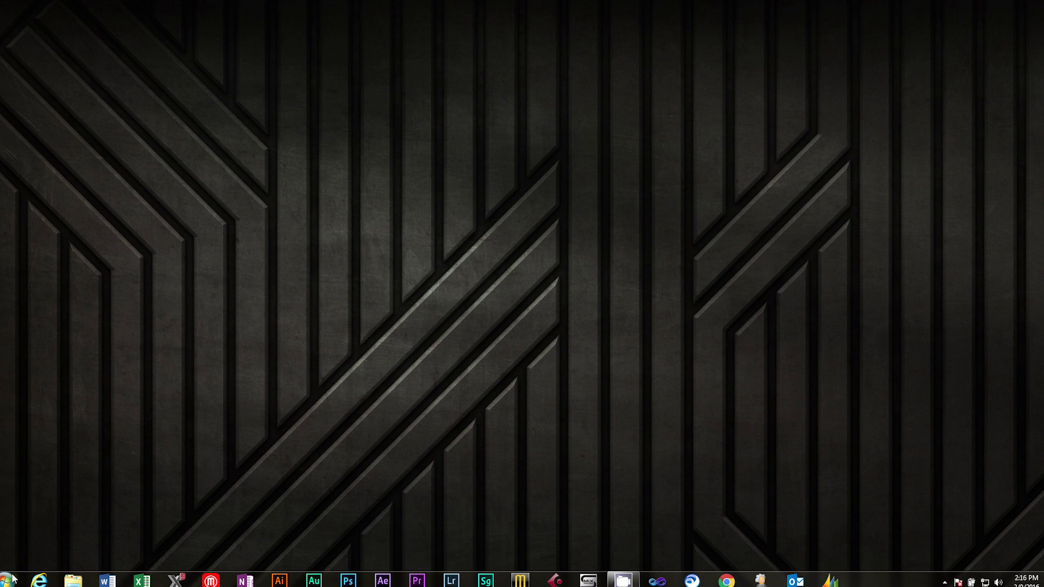
From the Computer view, map drive Z: to the \\hurco24\d$ share
left_click(13, 577)
left_click(159, 378)
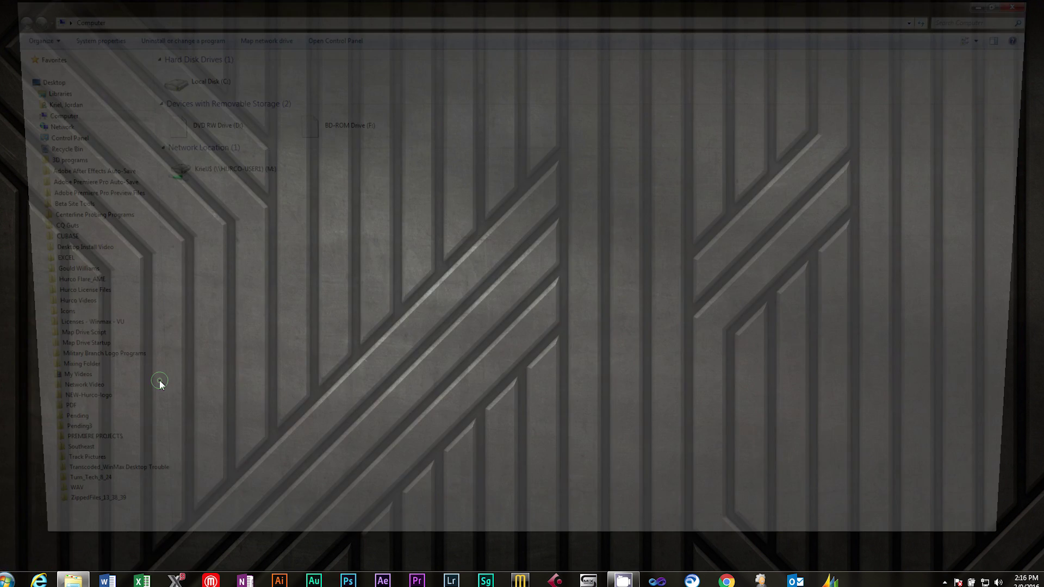
left_click(244, 36)
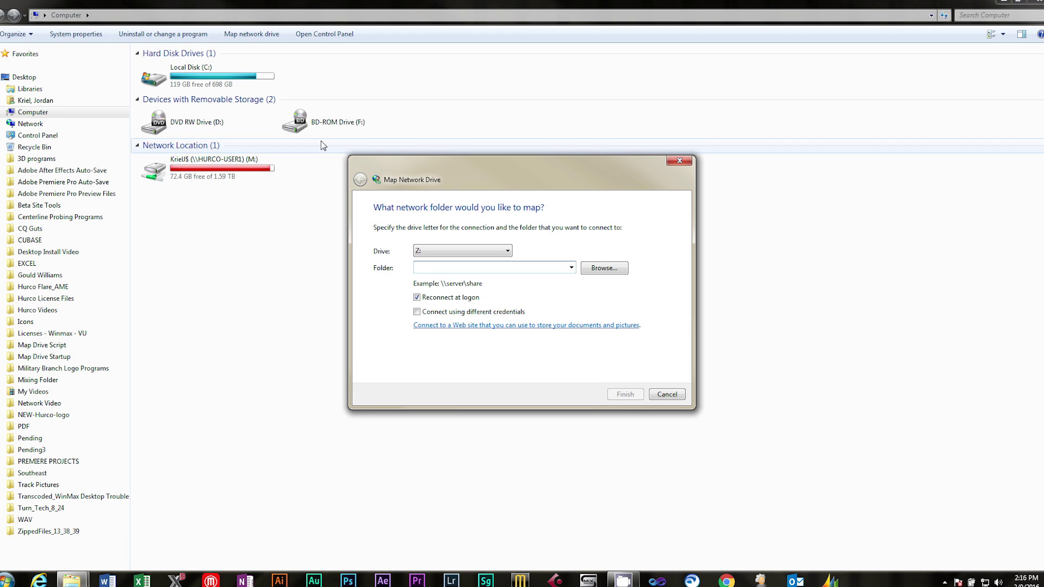
type("\\hurco24\\d$")
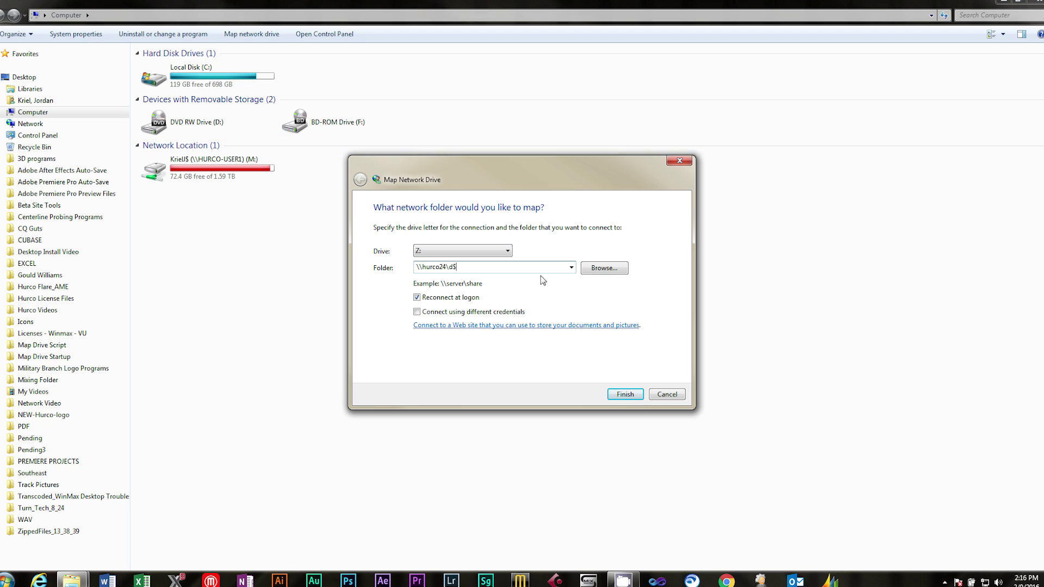
left_click(625, 394)
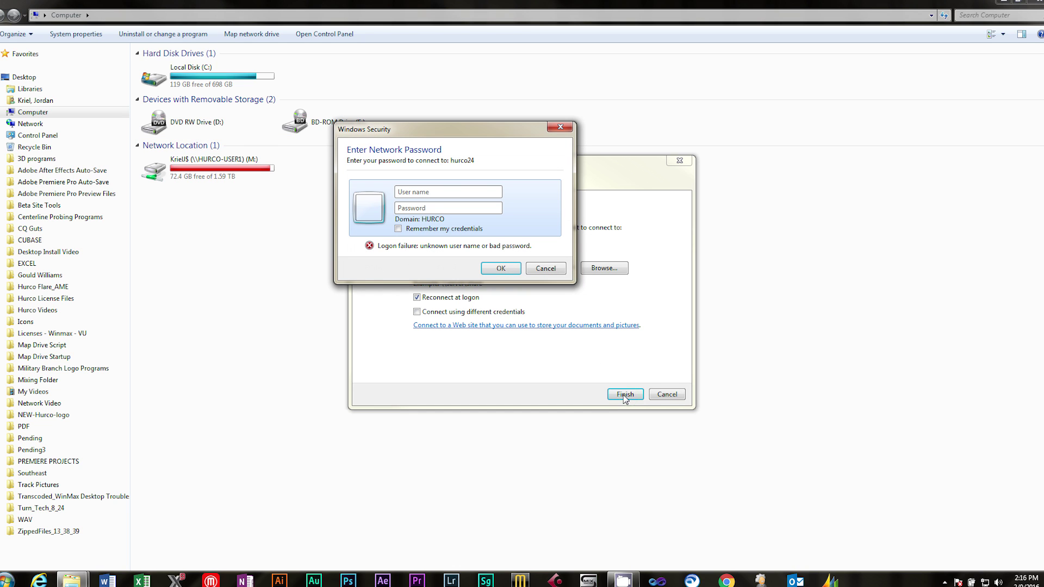
Log in to the share as the machine's administrator with its password, saving the credentials
type("hurco24\\kri")
key("BackSpace")
key("BackSpace")
key("BackSpace")
type("administrator")
type("*****")
left_click(398, 228)
left_click(498, 269)
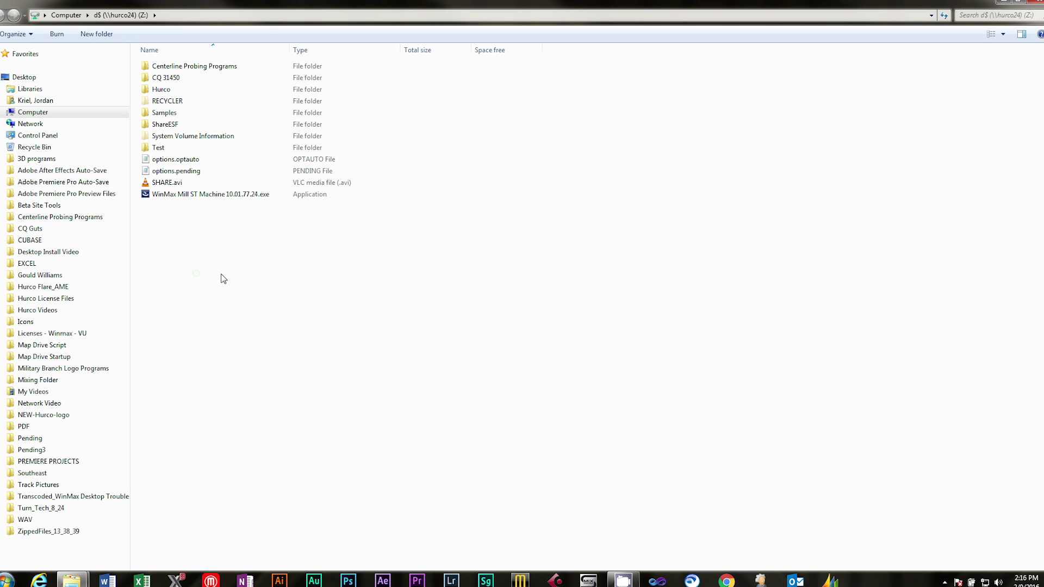
Resize the drives window and open d$ (Z:) to view its folders and files
double_click(277, 6)
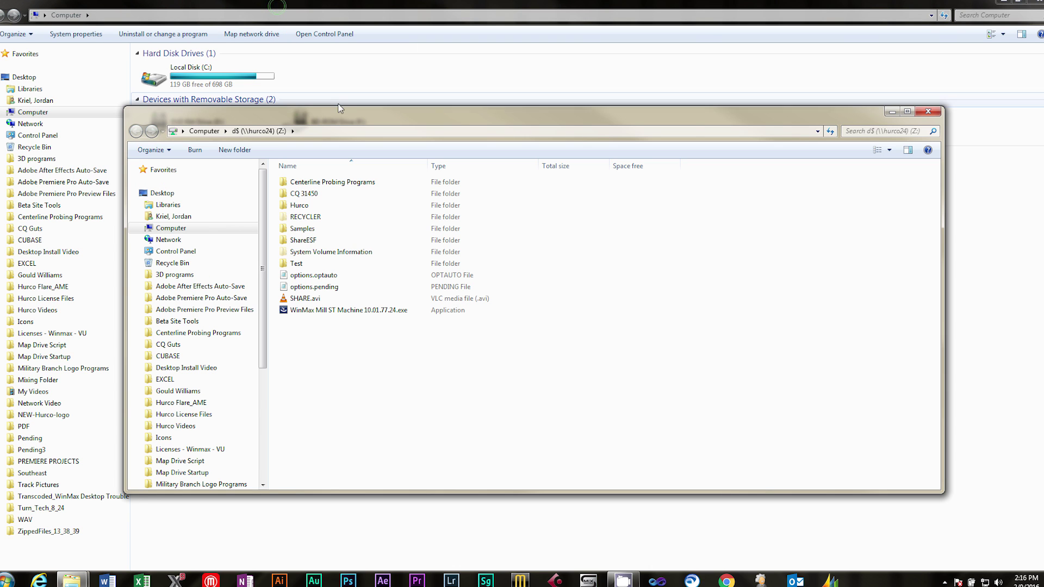
left_click_drag(348, 120, 415, 226)
left_click(349, 175)
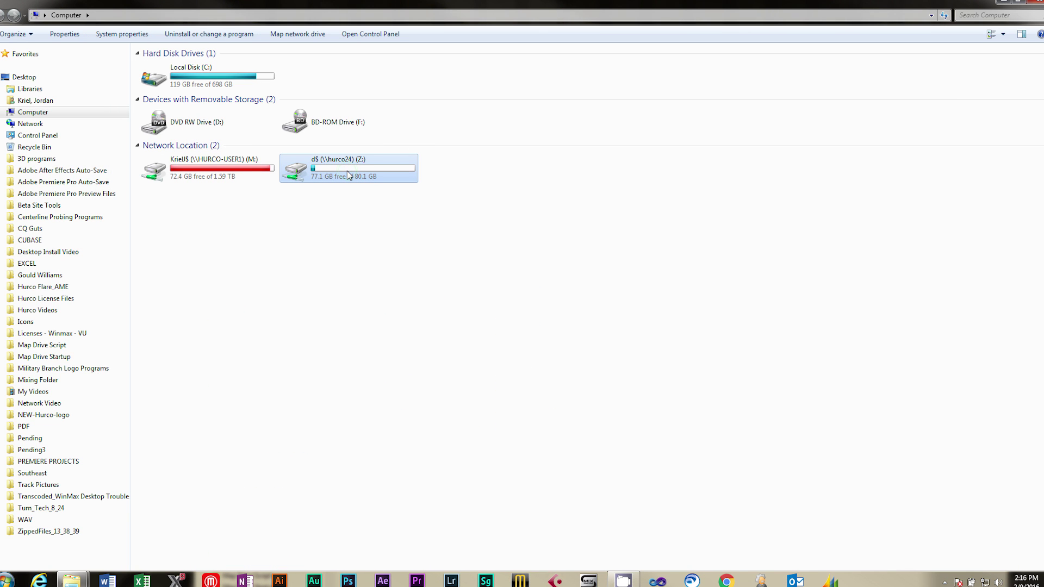
double_click(348, 175)
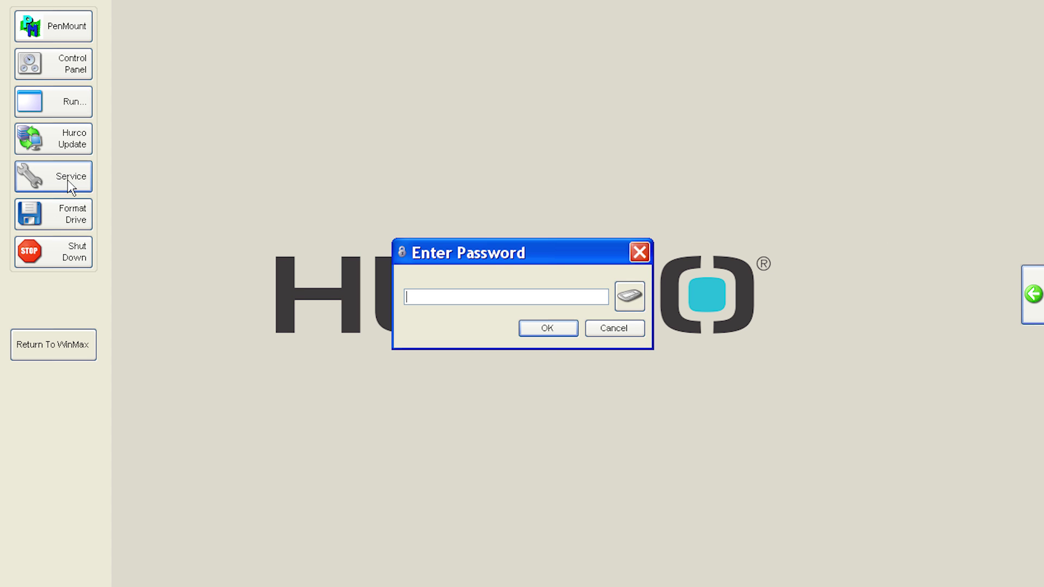
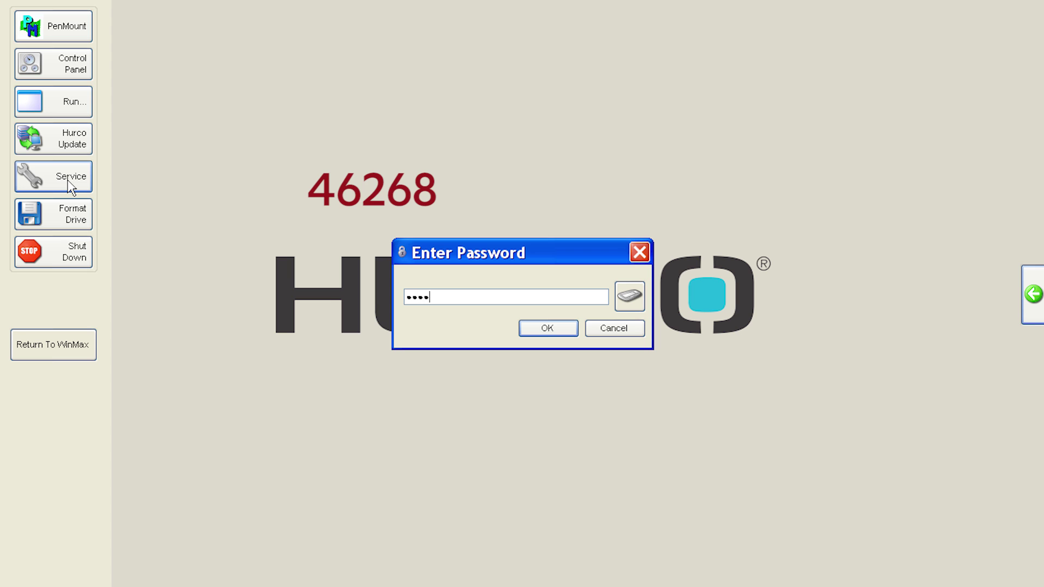
Enter the service password and launch Windows Explorer from the Hurco Service Window
key("Return")
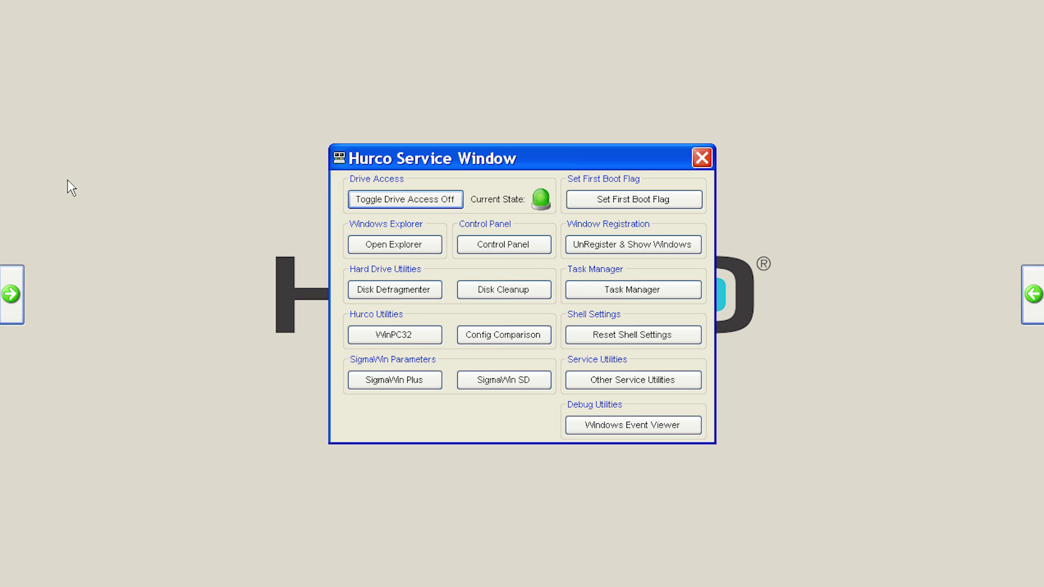
left_click(375, 247)
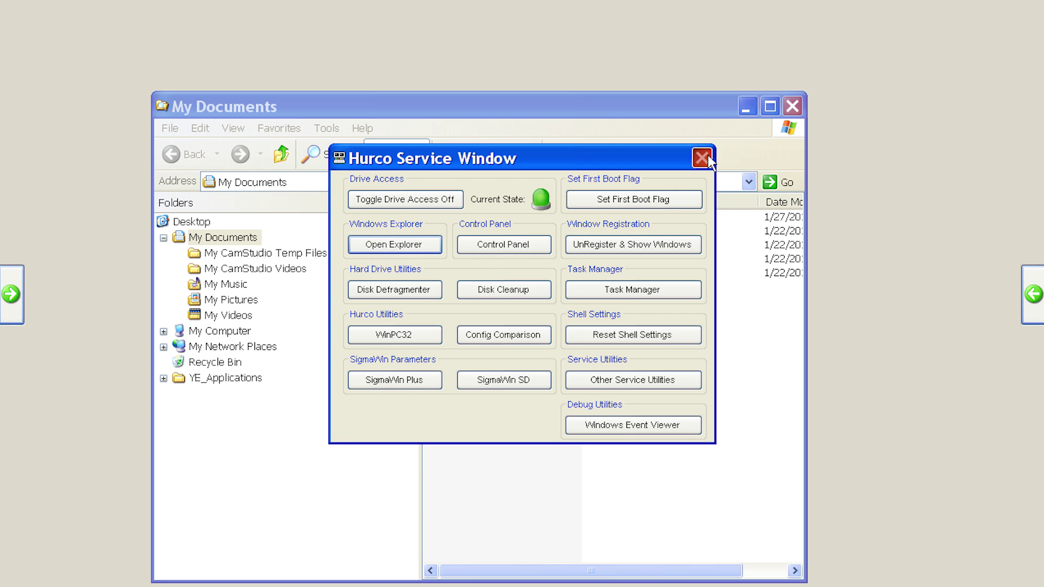
Close the service window and browse to the PC's networkvideo share path in the Address bar
left_click(705, 157)
left_click(357, 184)
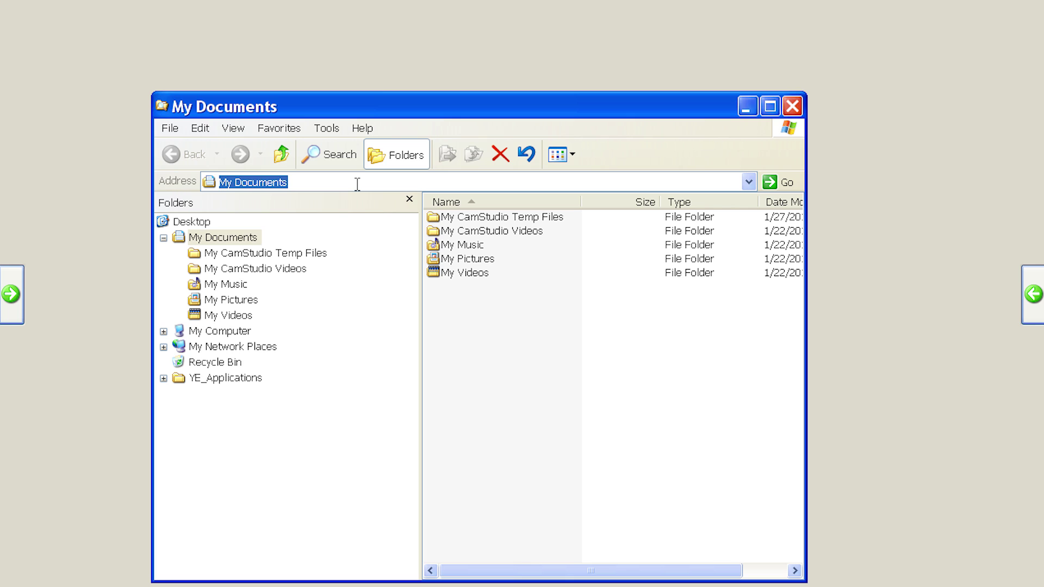
type("\\\\jordan")
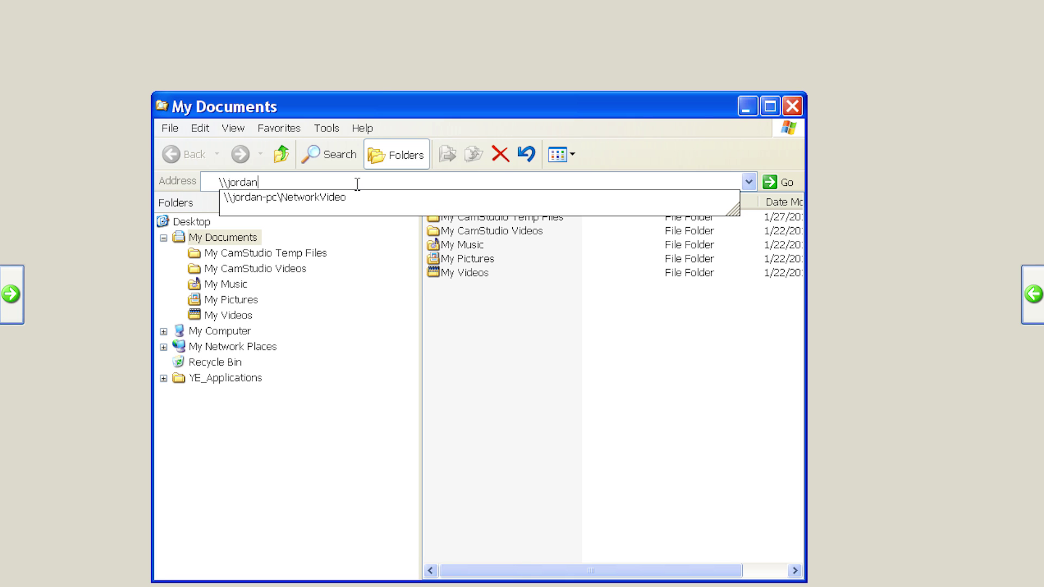
type("-pc\\")
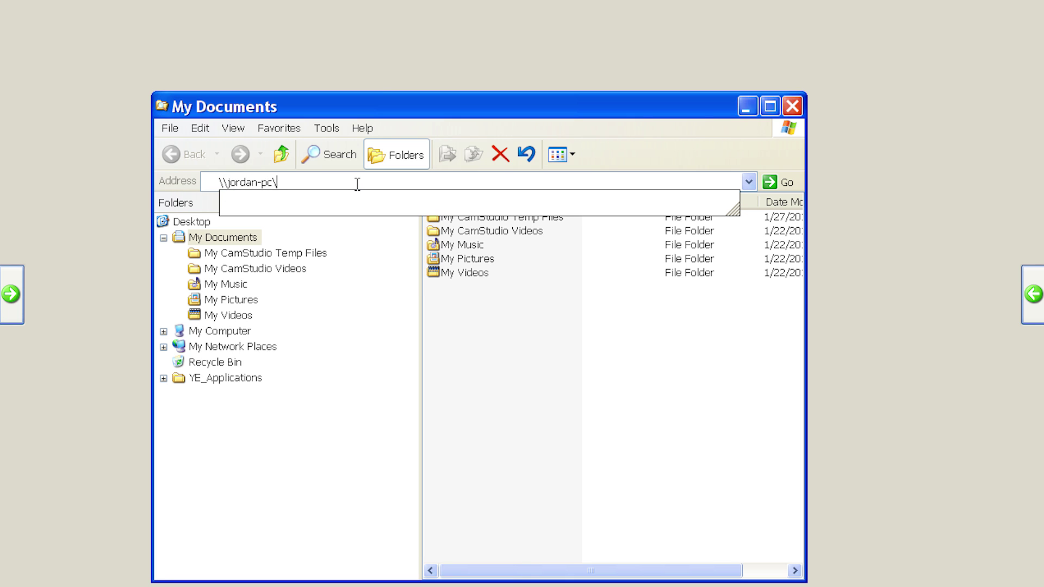
type("networkv")
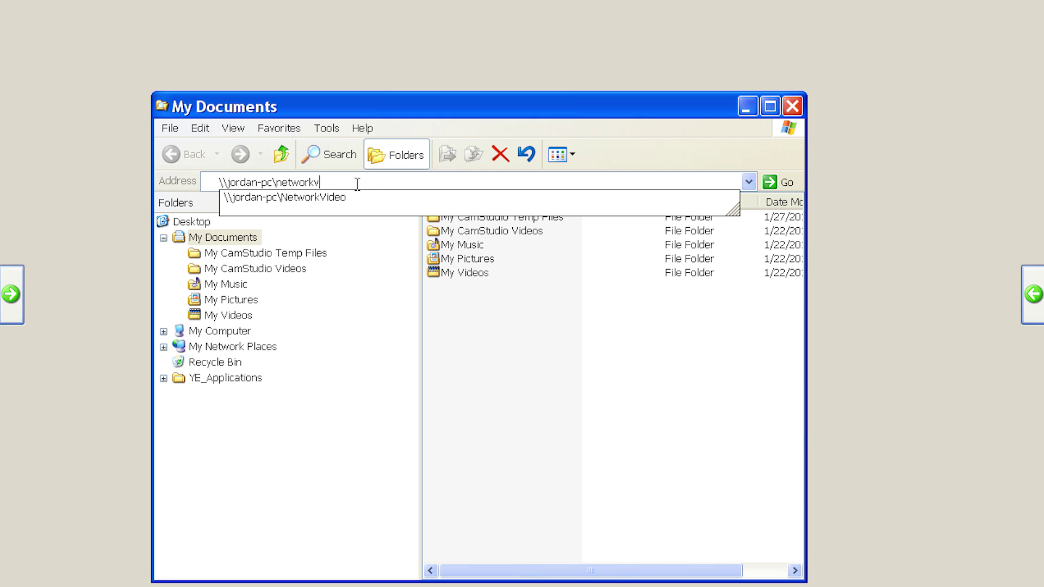
type("ideo")
key("Return")
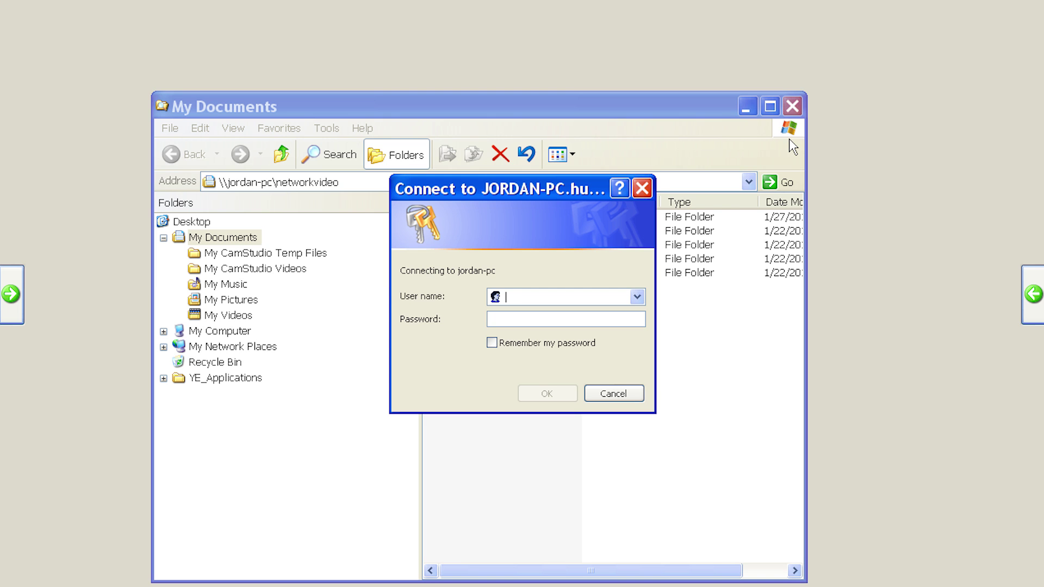
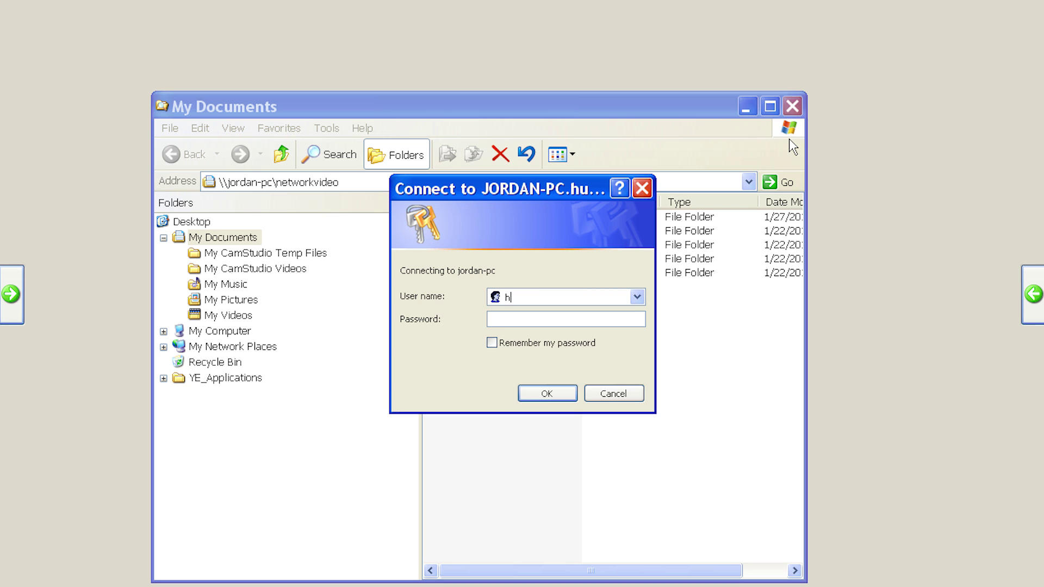
Log in with the domain user name and password, ticking Remember my password
key("Tab")
type("************")
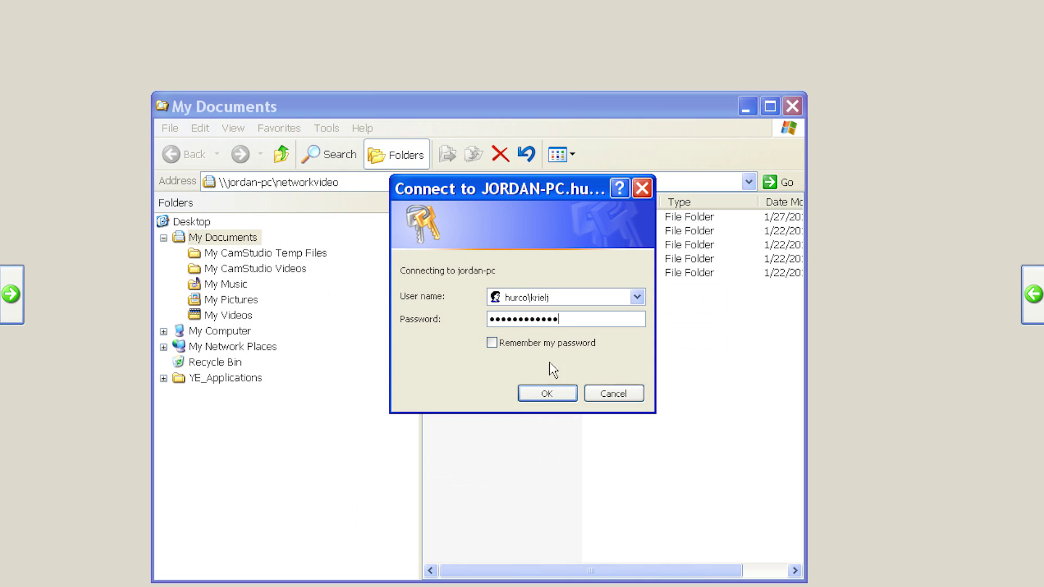
left_click(491, 344)
left_click(546, 394)
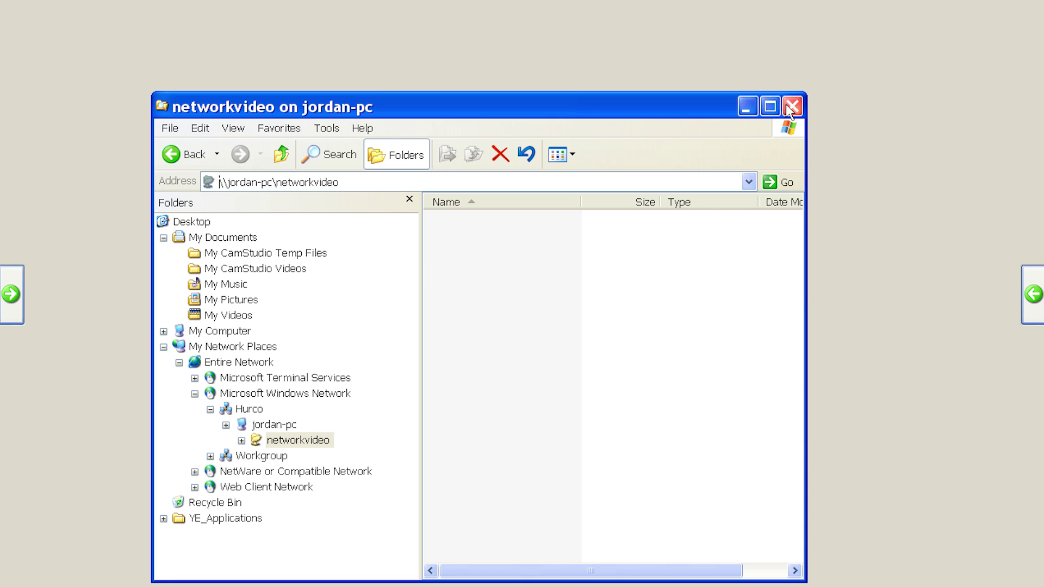
Map the PC's networkvideo share as Z: with Reconnect at logon unticked
left_click(321, 128)
left_click(327, 144)
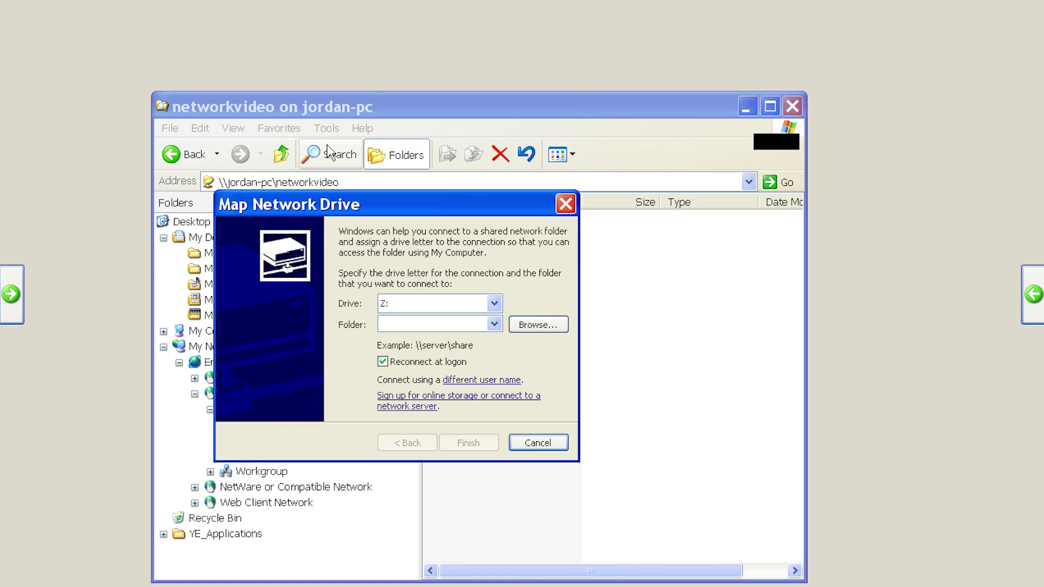
type("\\\\")
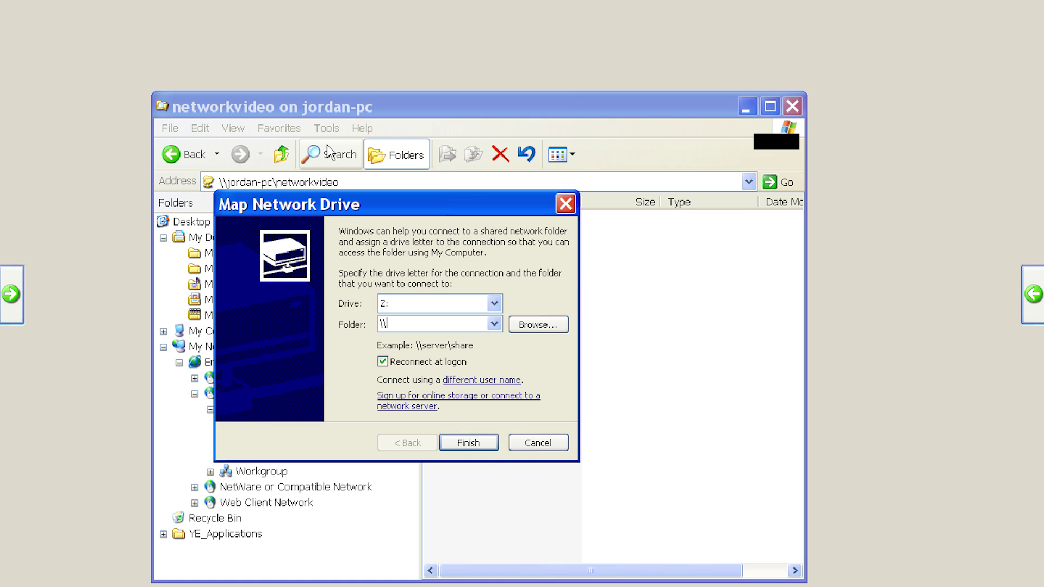
type("jordan-")
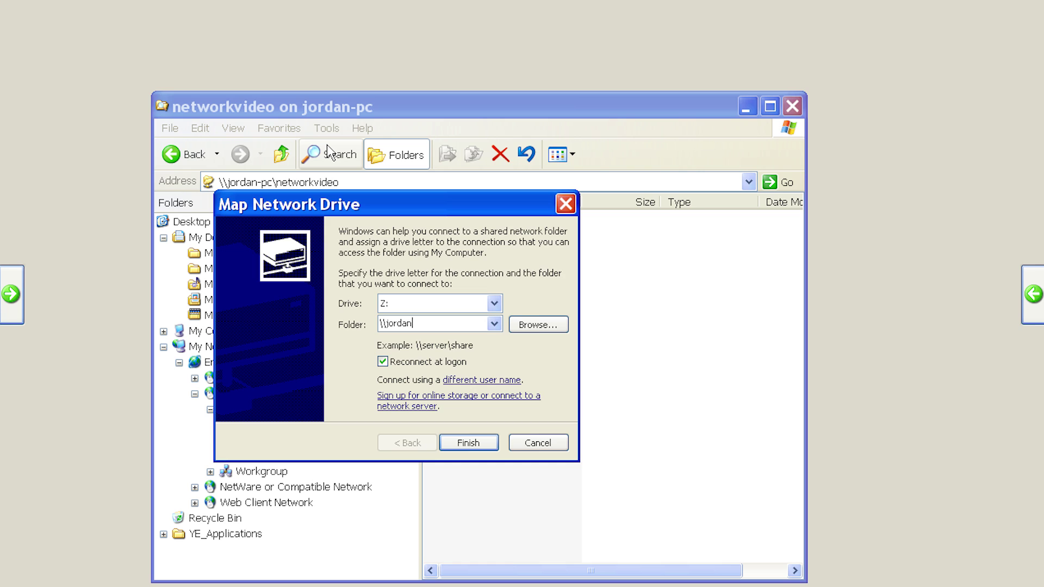
type("pc\\networkvideo")
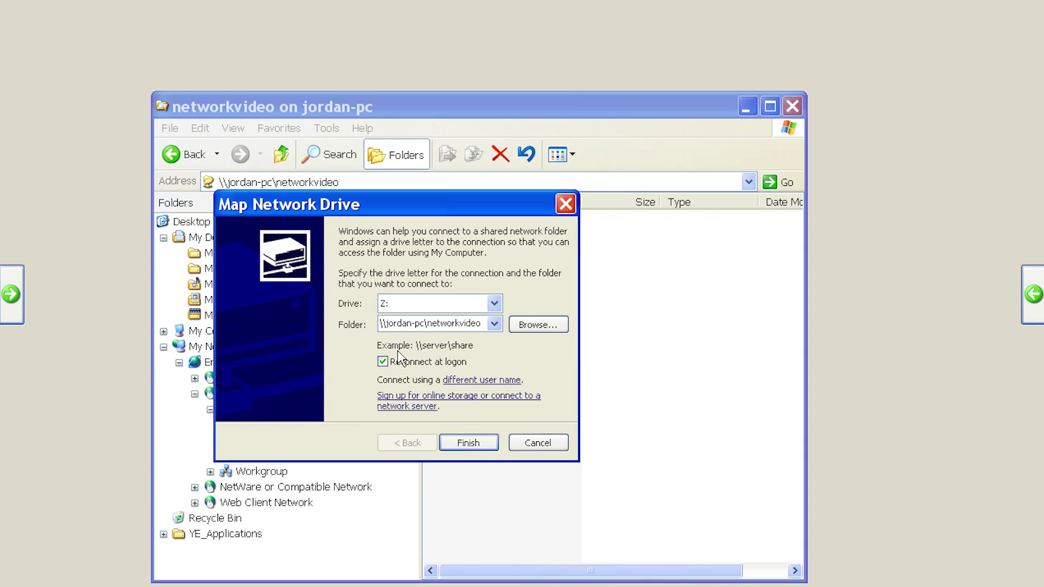
left_click(387, 362)
left_click(468, 443)
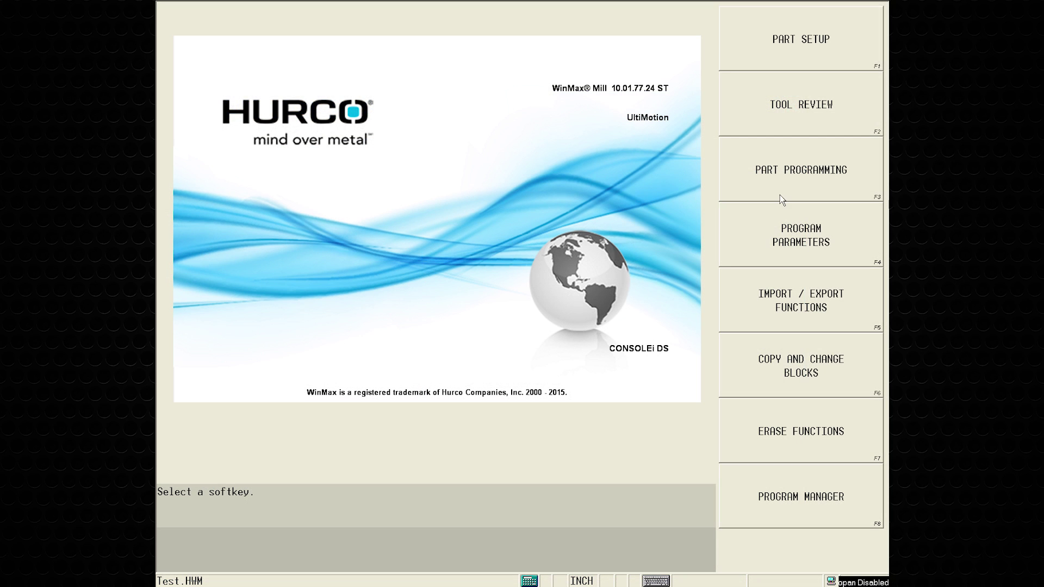
Open Program Manager's Load Program browser and confirm networkvideo (Z:) is listed beside PART_PROGS (D:)
left_click(774, 481)
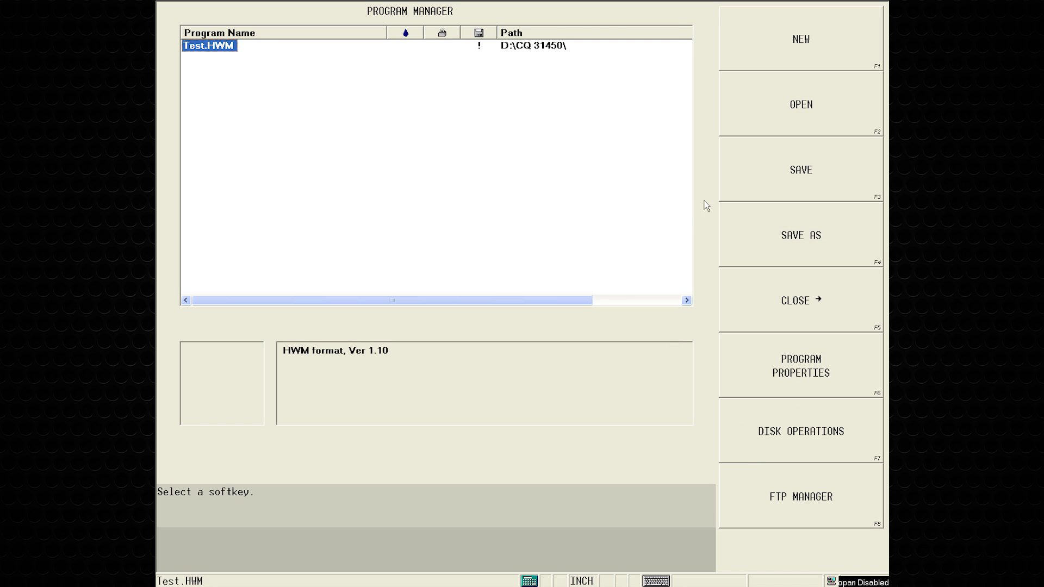
left_click(769, 96)
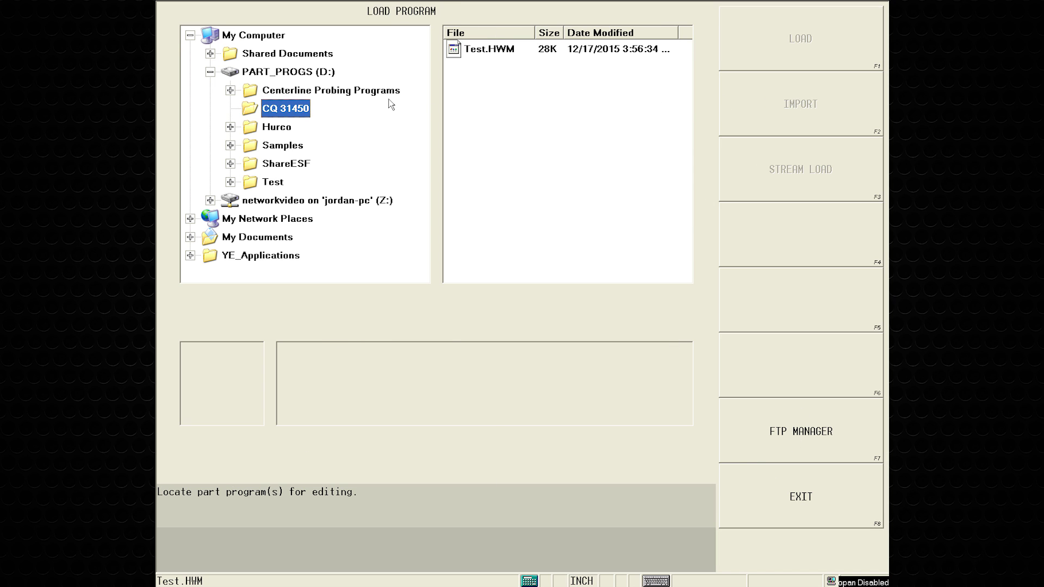
left_click(211, 72)
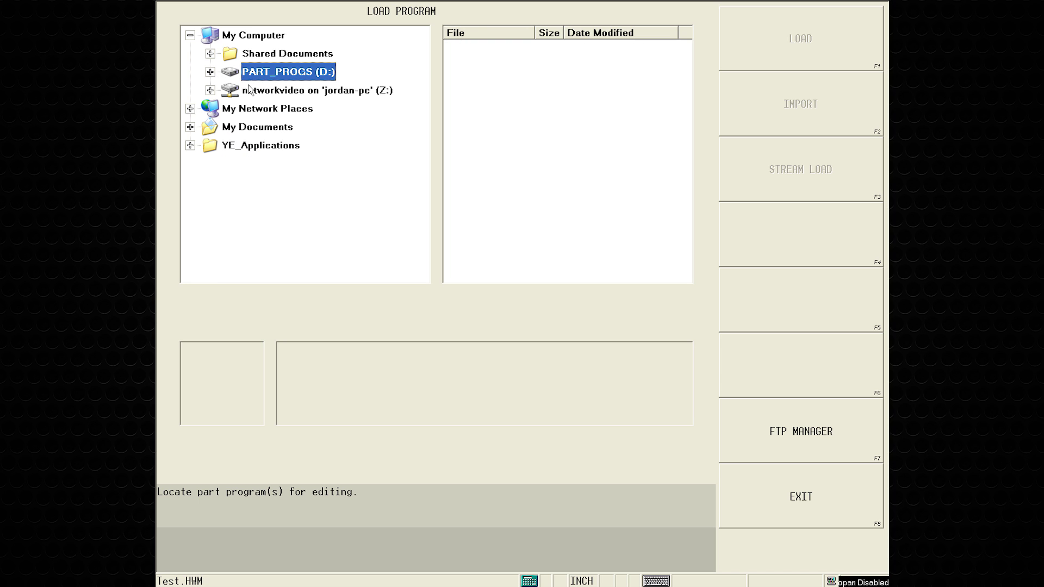